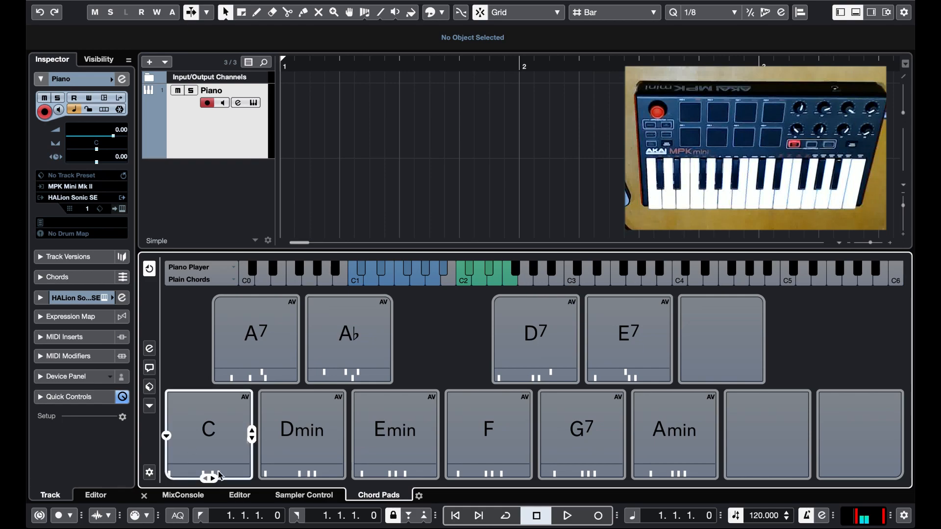
Audition the chord pads in both rows one after another, from C, A7 and Dmin through E7 and Amin
click(216, 450)
click(274, 352)
click(303, 412)
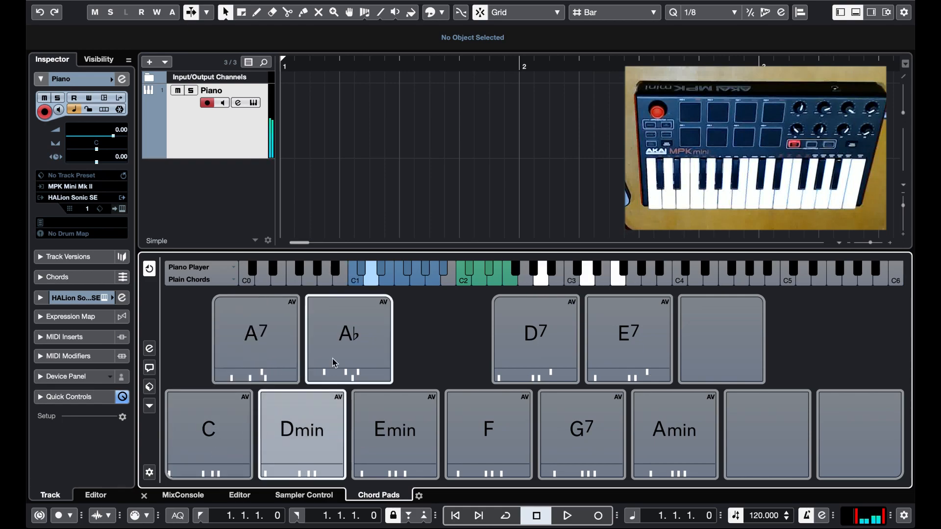
click(344, 345)
click(406, 424)
click(490, 422)
click(538, 357)
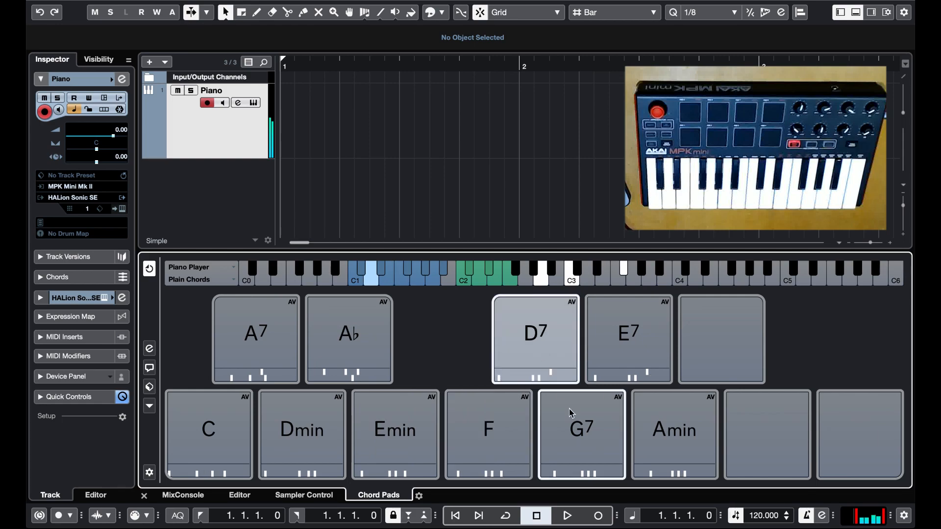
click(572, 414)
click(625, 351)
click(663, 435)
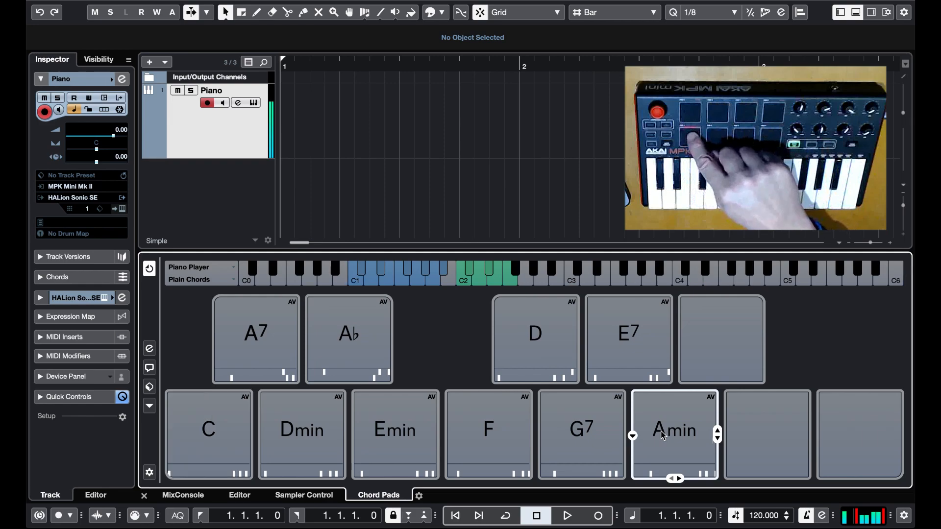
click(254, 356)
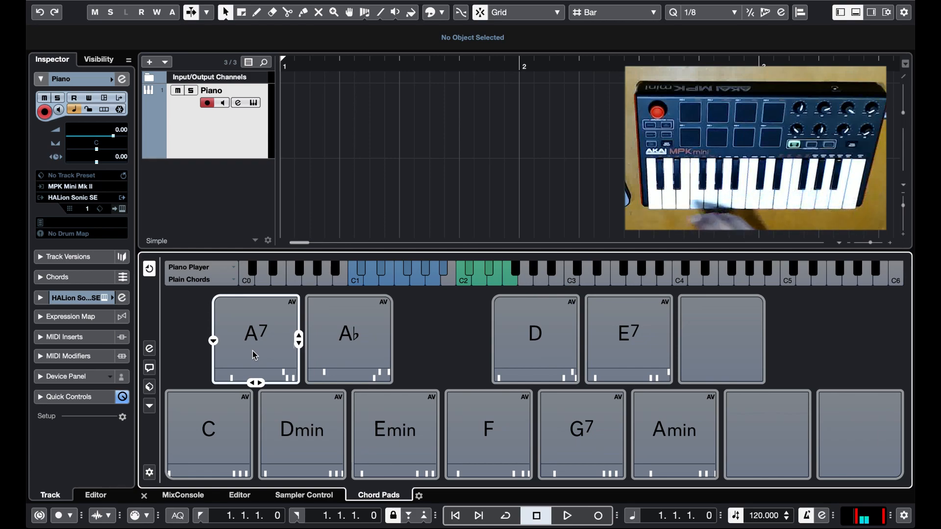
Find and launch the MPKMini Mk2 Editor application and reposition its window over the project
key(alt+space)
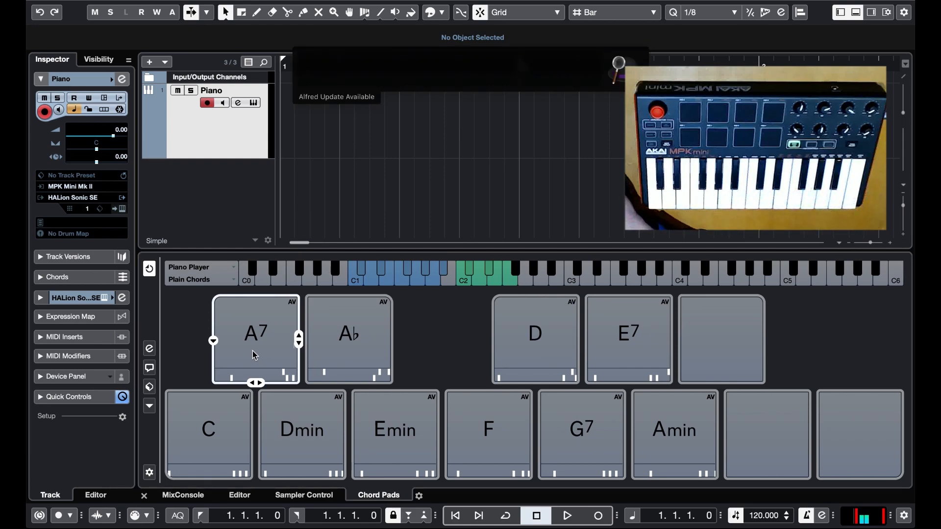
text(mpk)
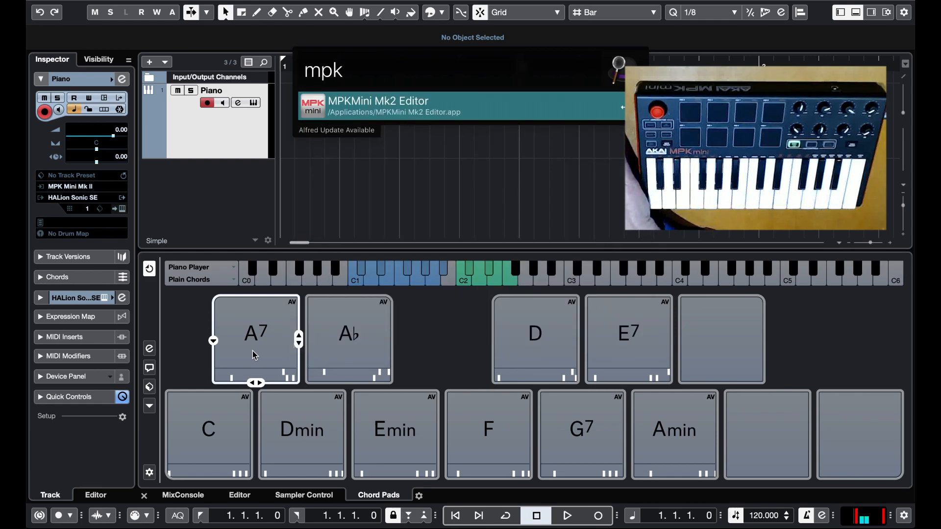
key(Return)
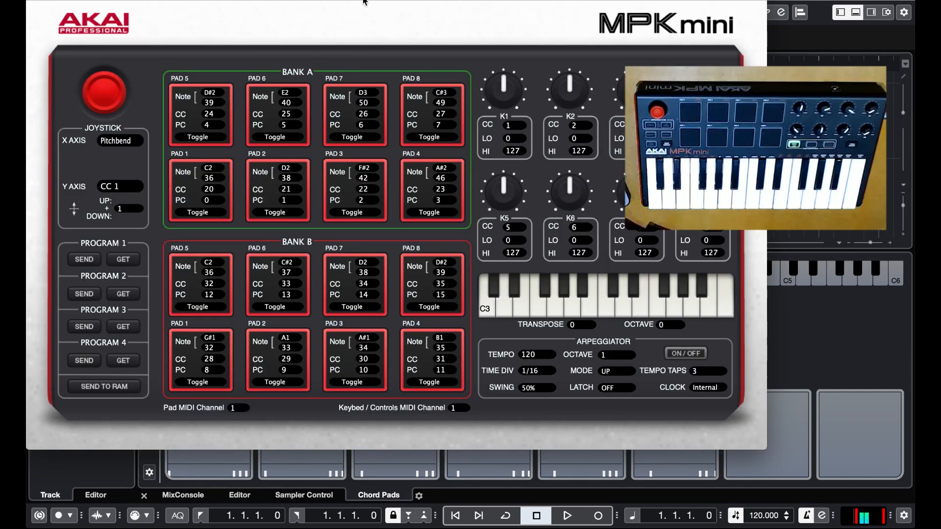
drag(362, 1, 385, 11)
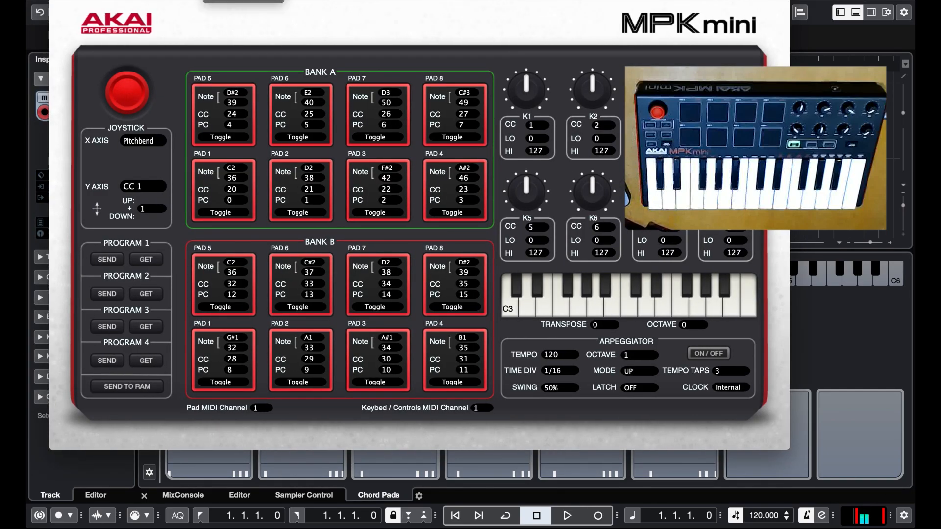
Choose MPK Mini Mk II as both input and output device and retrieve Program 4 from the controller
click(274, 2)
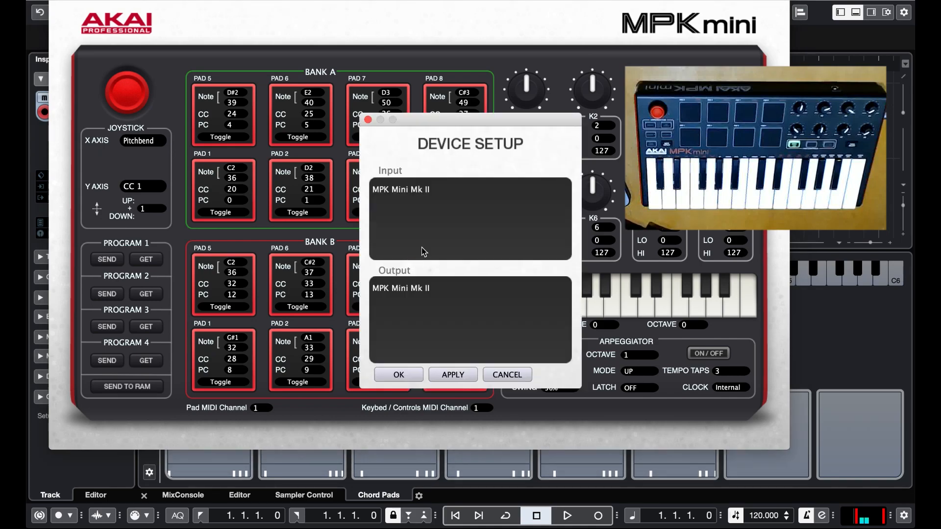
click(444, 191)
click(412, 294)
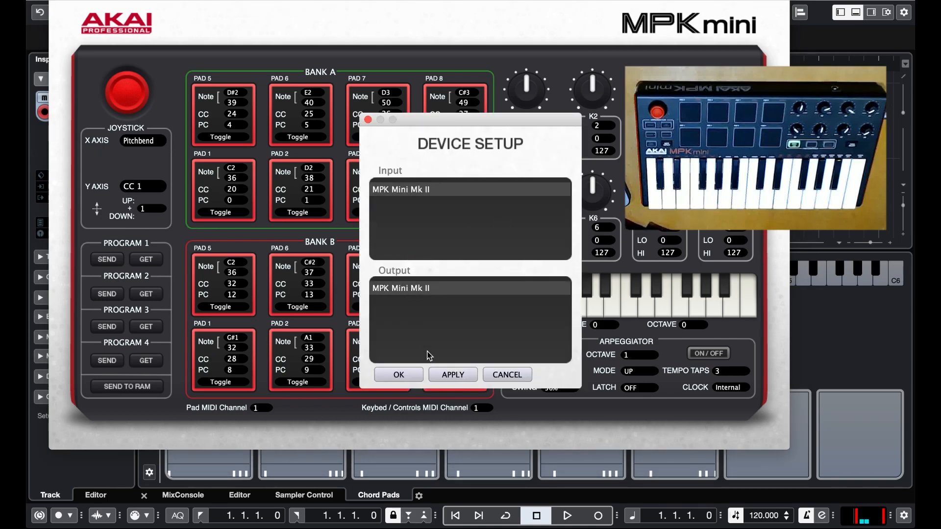
click(397, 374)
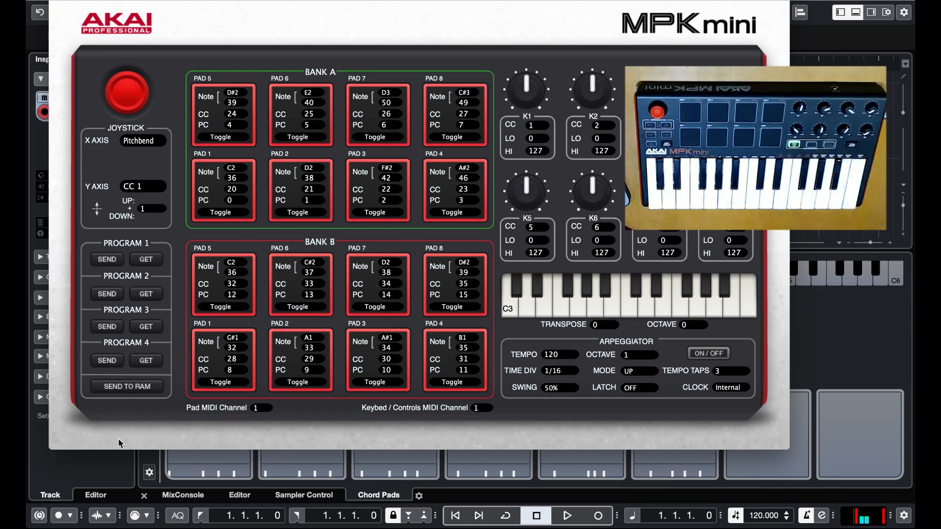
click(154, 364)
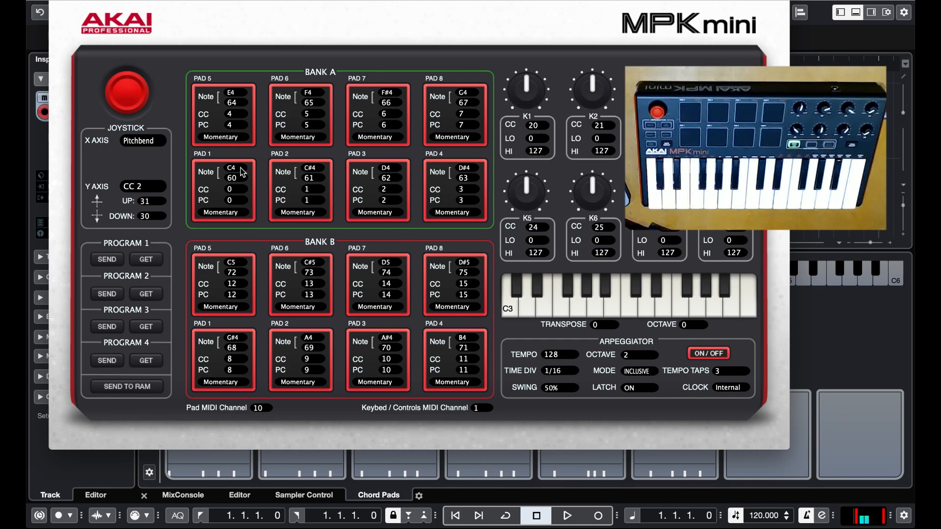
Set the note of Bank A Pad 1 to C2 and send the program to the controller's RAM
click(240, 169)
click(238, 172)
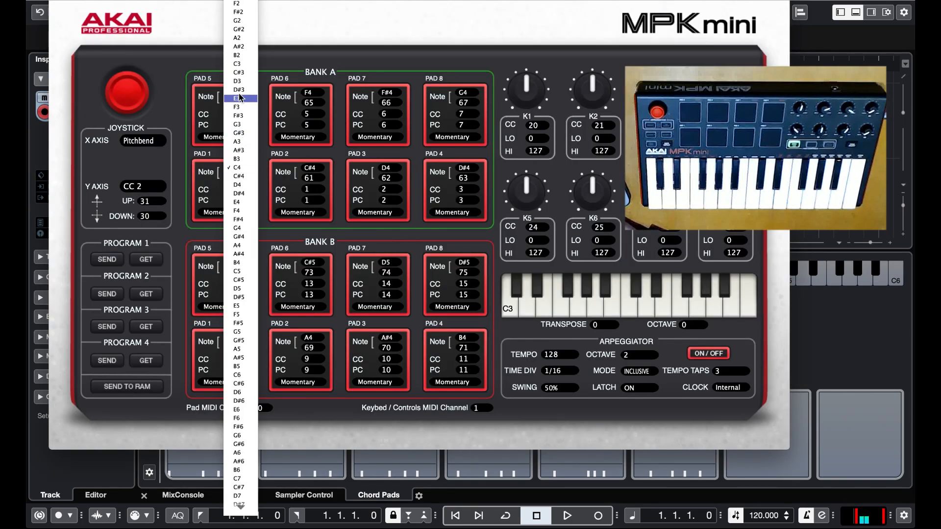
scroll(240, 42, up, 4)
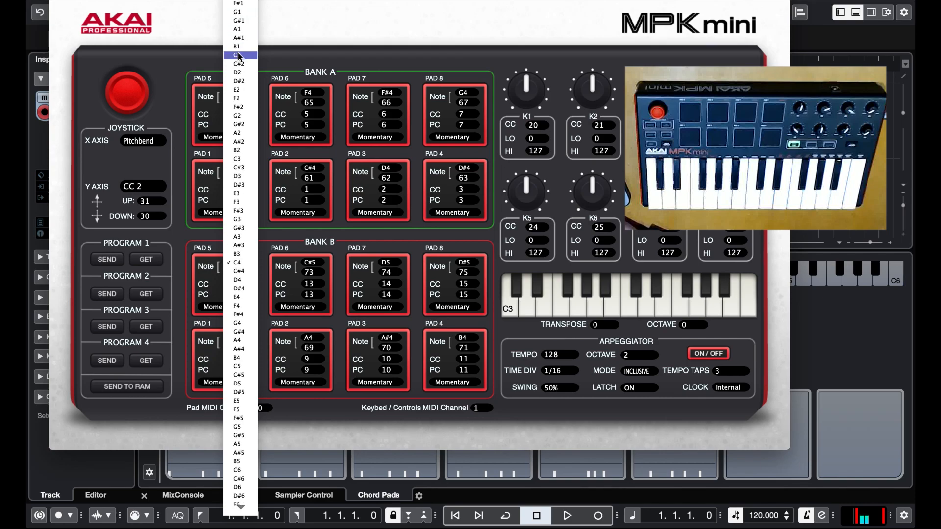
click(238, 55)
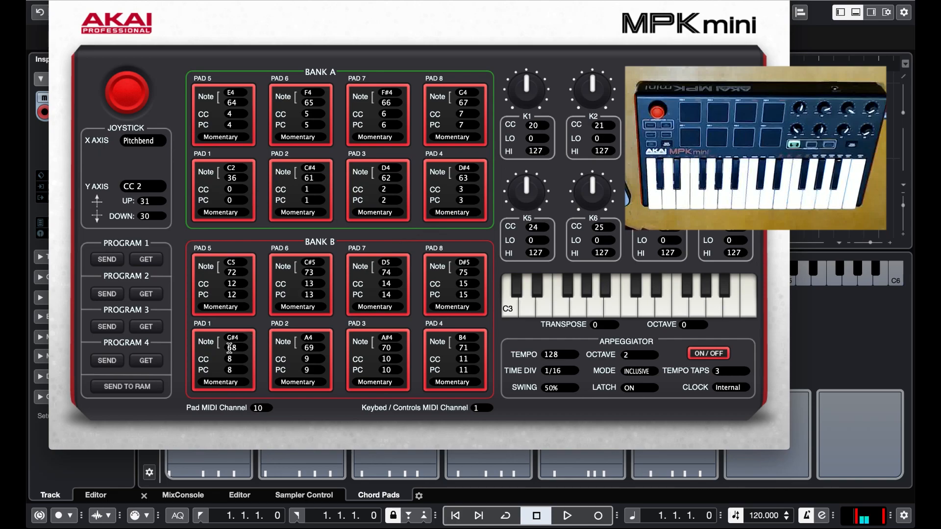
click(136, 387)
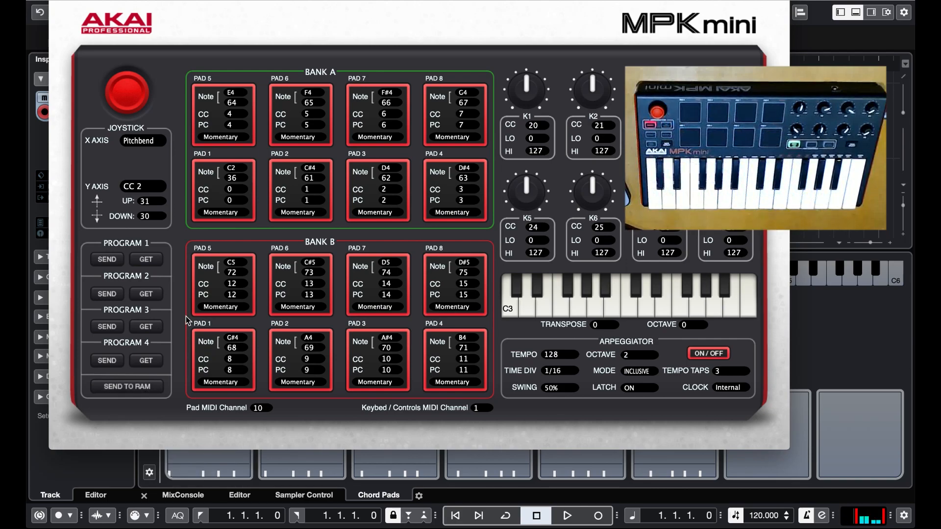
Set the note of Bank A Pad 5 to C#2 in the controller's RAM and check the chord pads in Cubase
click(237, 93)
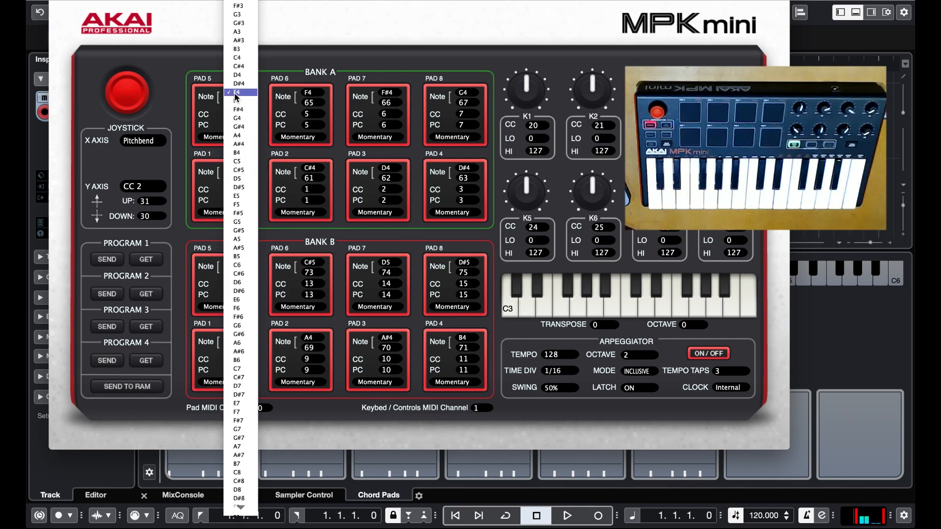
scroll(236, 97, up, 5)
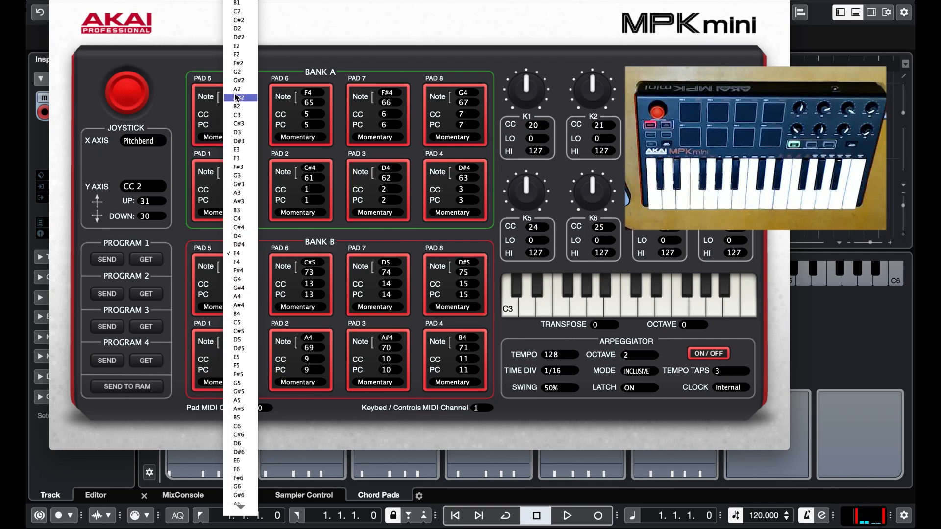
click(237, 22)
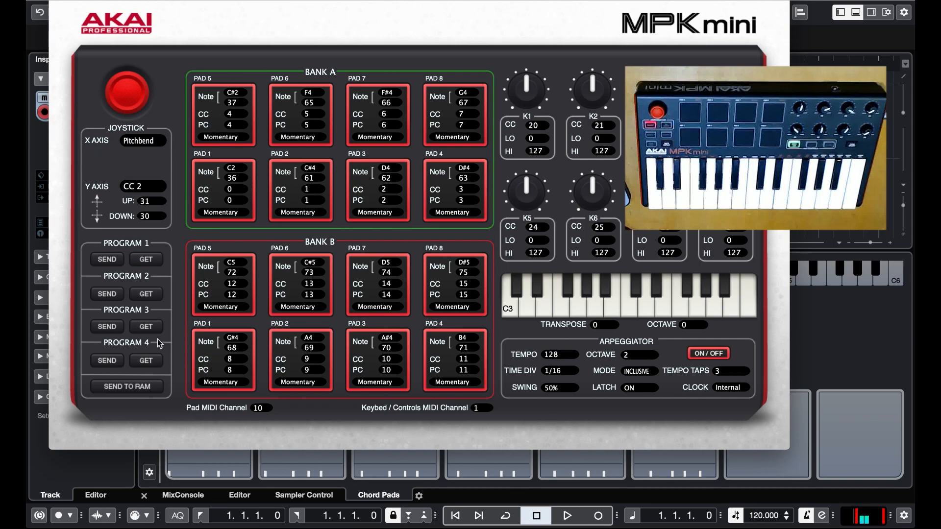
click(144, 391)
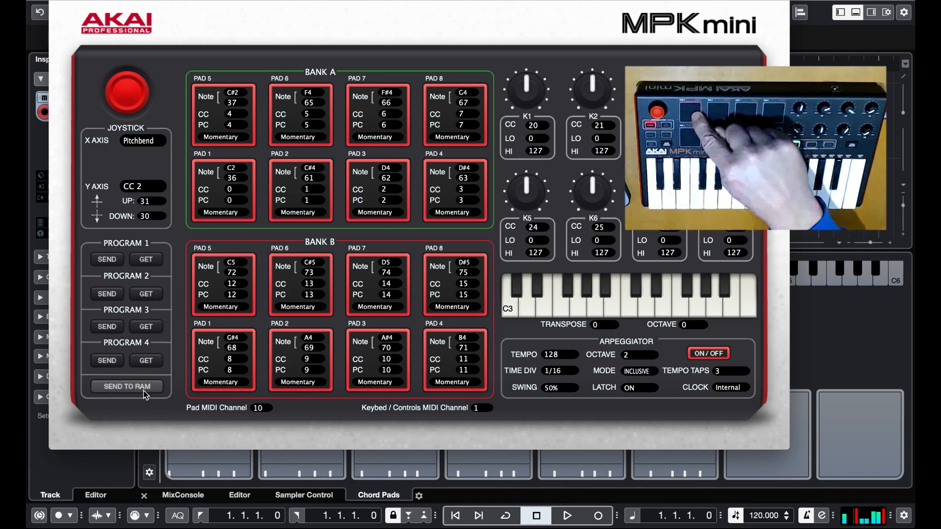
key(super+Tab)
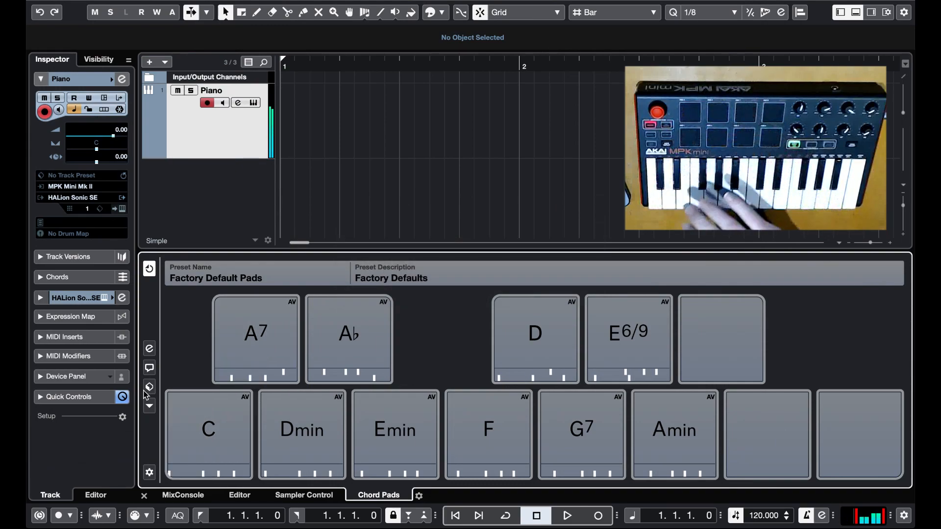
key(super+Tab)
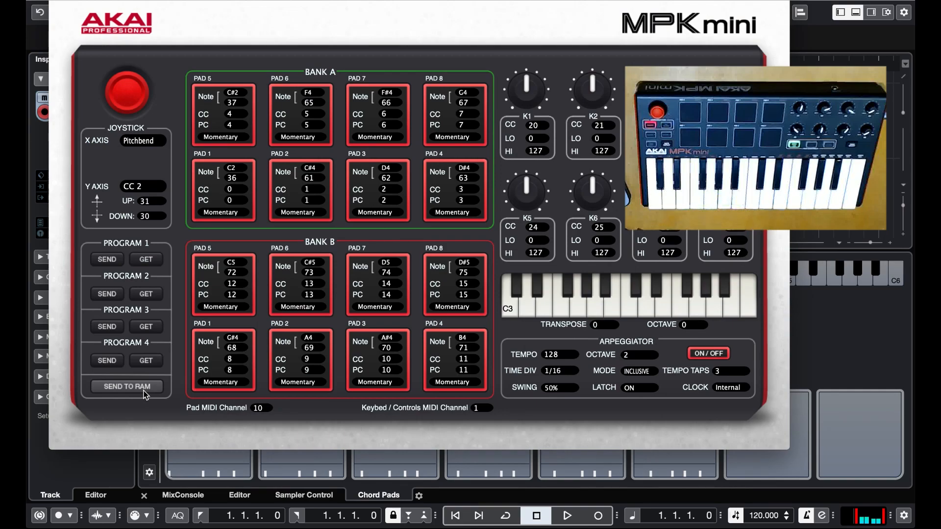
Set Bank A Pads 2, 6, 3, 7, 4 and 8 to D2, D#2, E2, F2, F#2 and G2 and send them to RAM
click(321, 167)
click(314, 13)
click(386, 168)
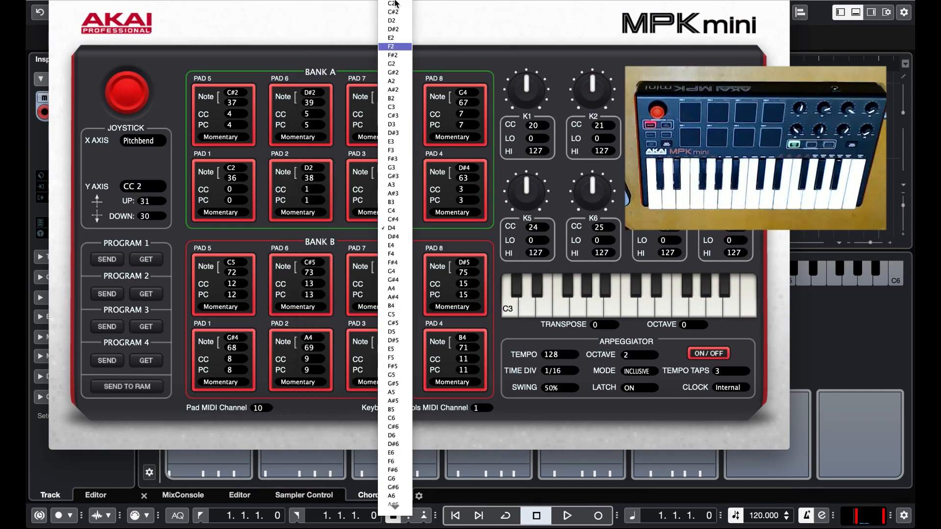
click(396, 40)
click(468, 93)
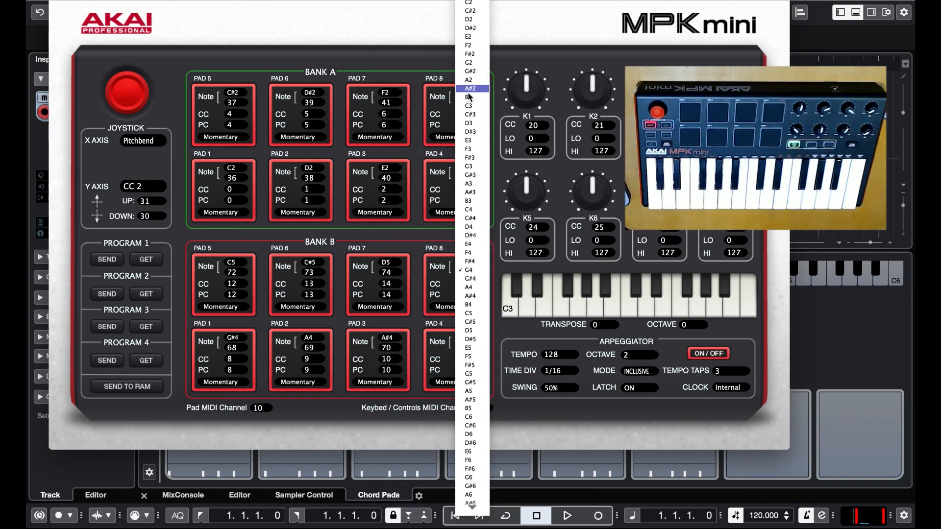
click(468, 62)
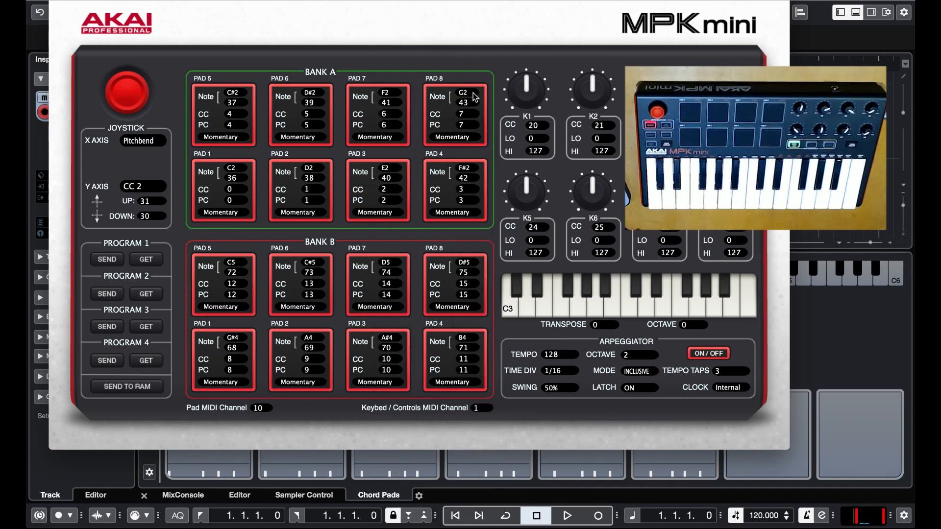
click(137, 385)
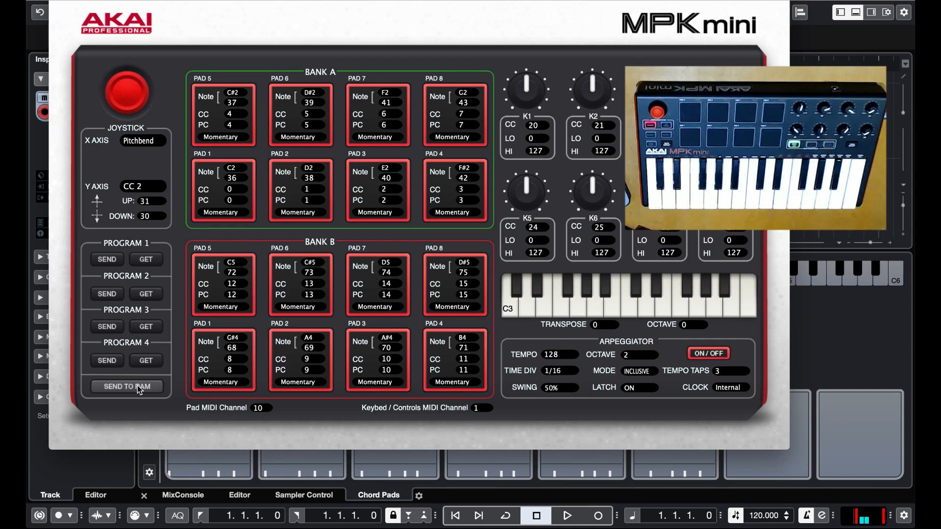
key(super+Tab)
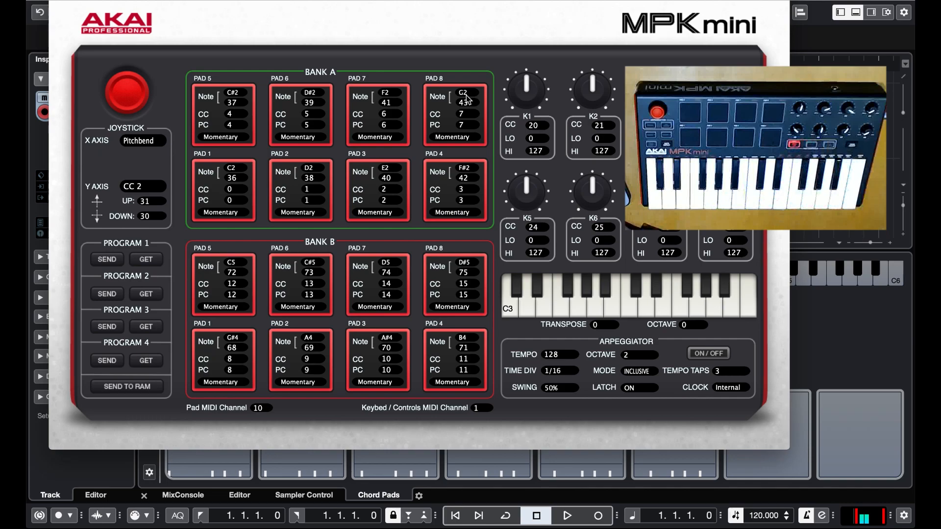
Set the note of Bank B Pad 1 to G#2 and send the program to the controller's RAM
click(239, 339)
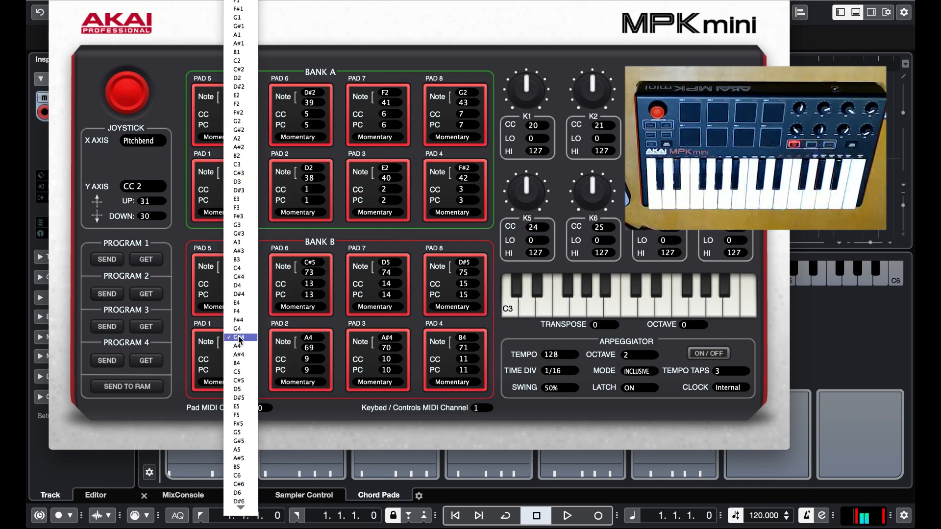
click(243, 130)
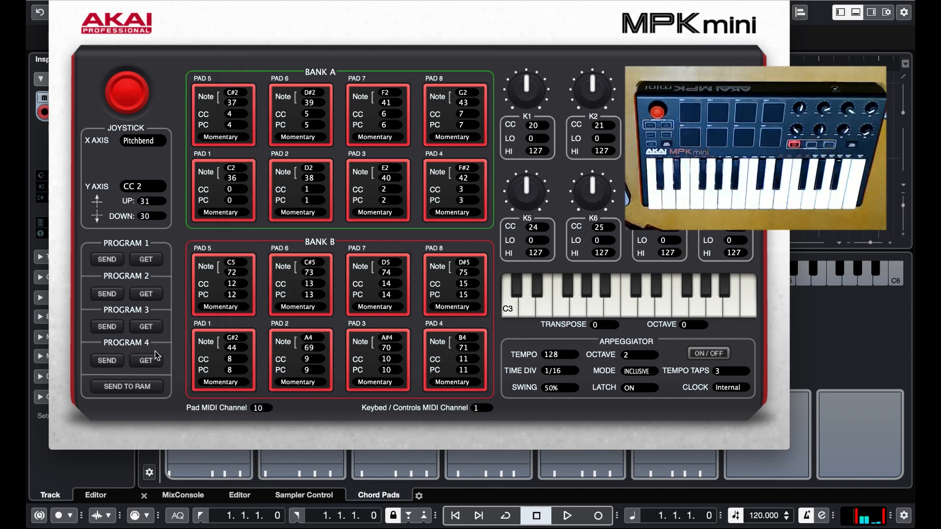
click(140, 387)
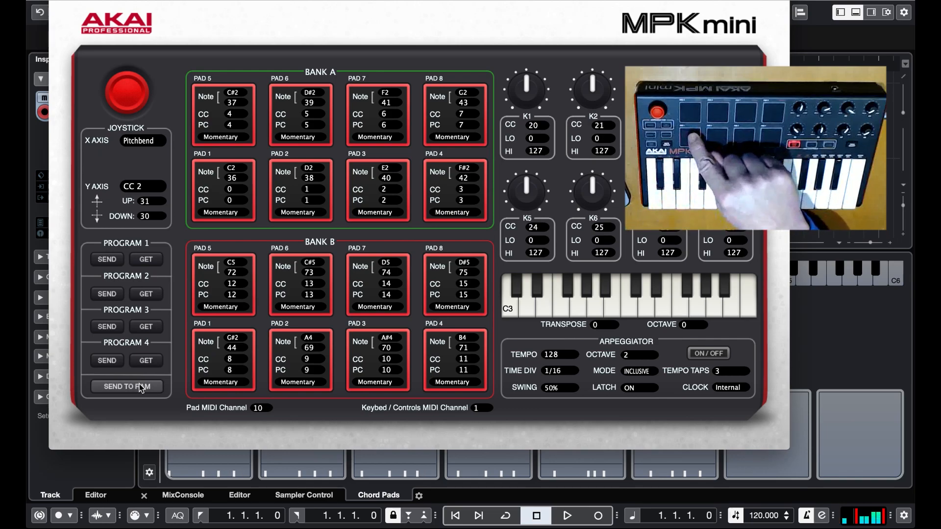
Switch to Cubase, load the Envision chord pads preset and close the preset browser
key(super+Tab)
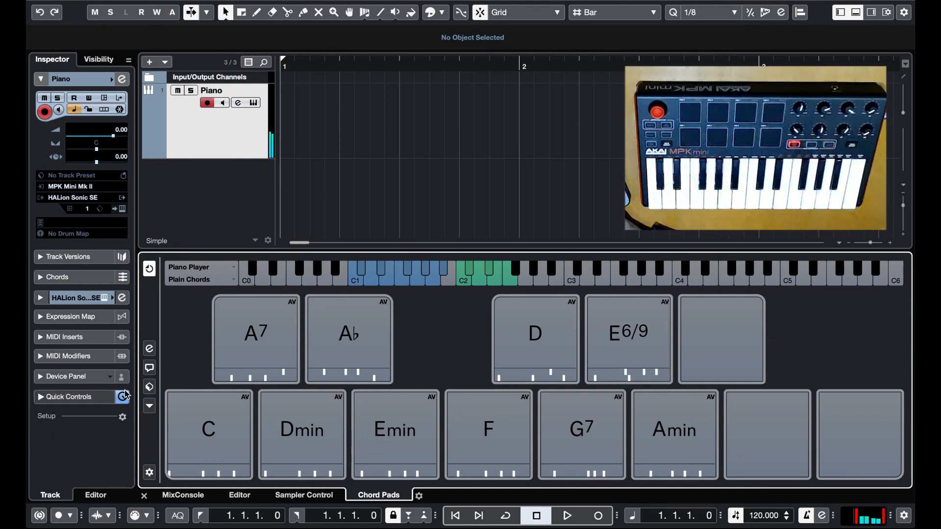
click(150, 388)
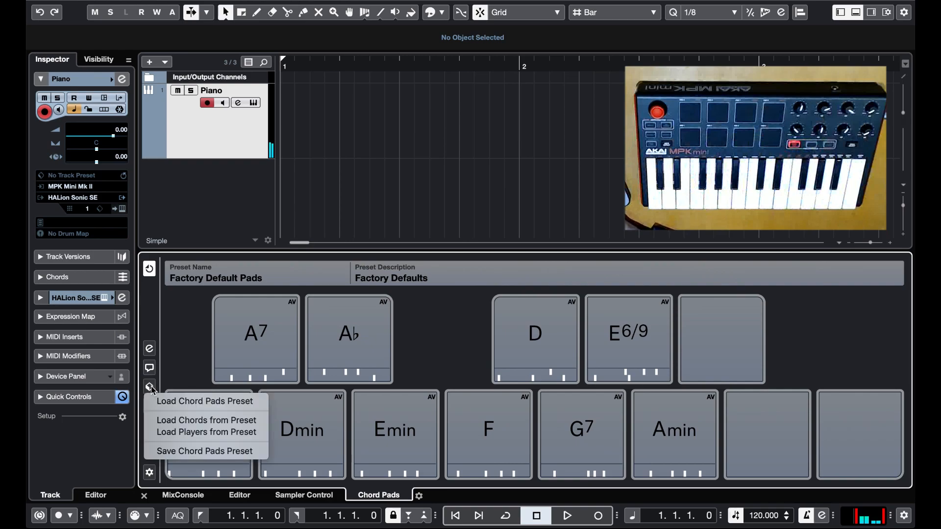
click(187, 403)
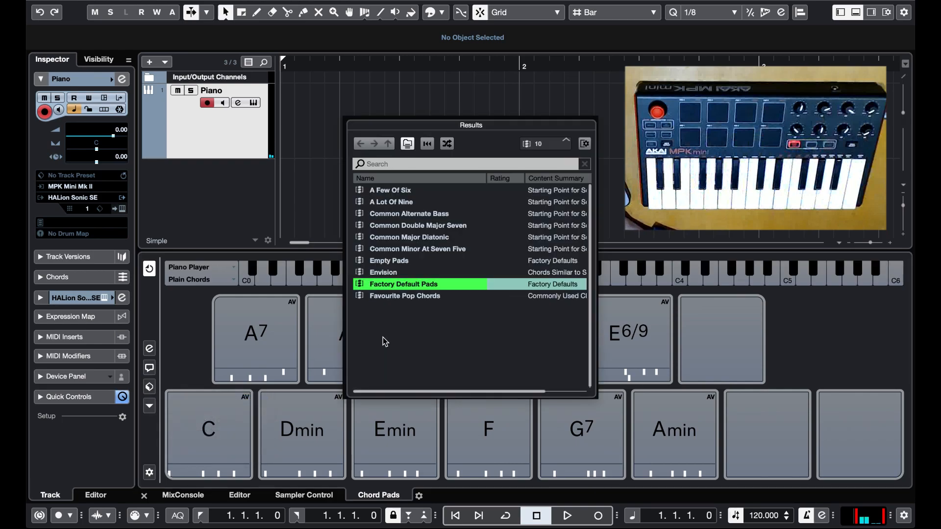
click(390, 273)
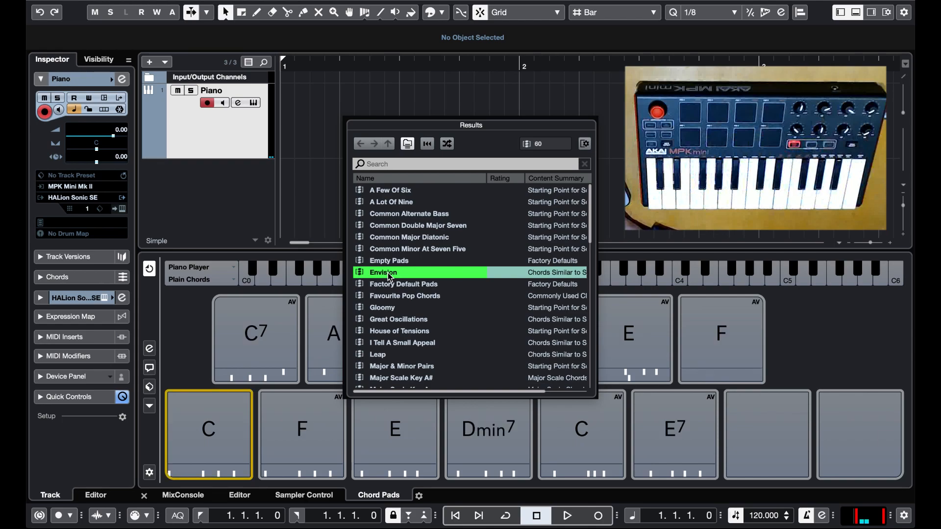
click(201, 357)
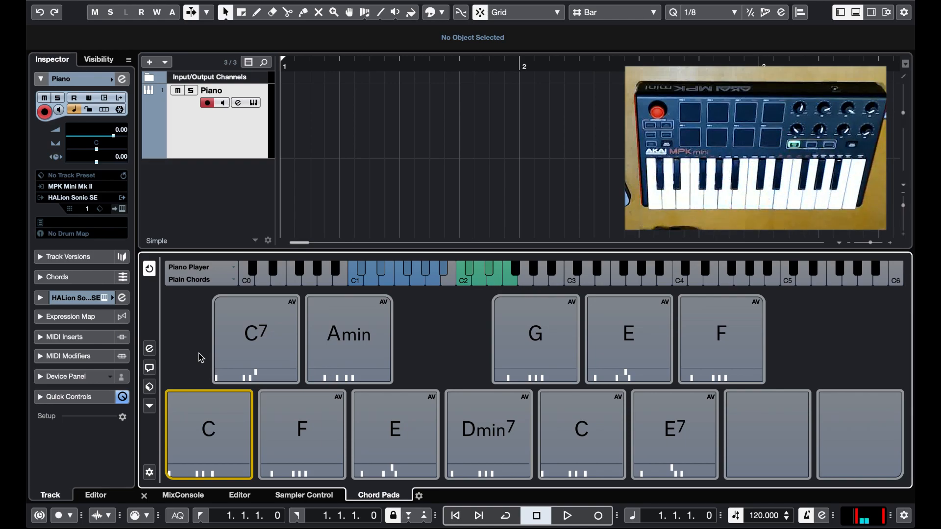
Switch to the MPKMini Mk2 Editor
key(super+Tab)
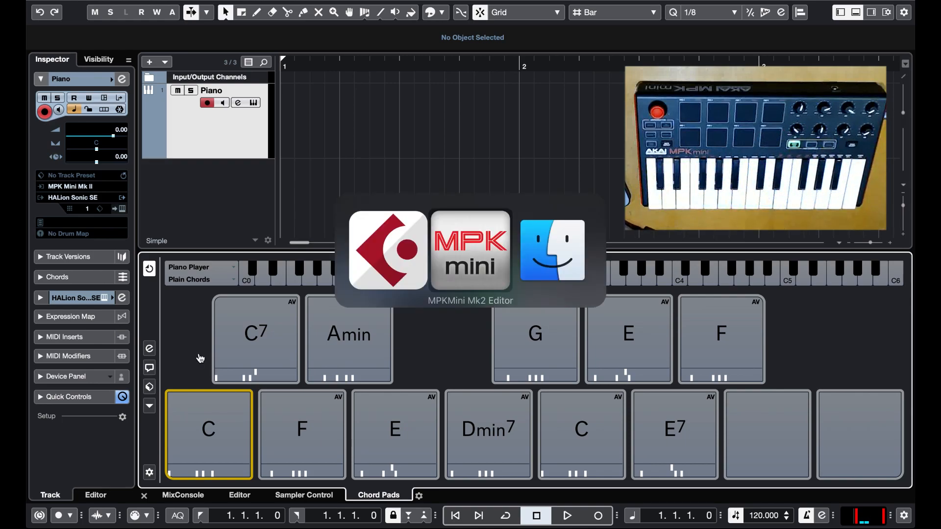